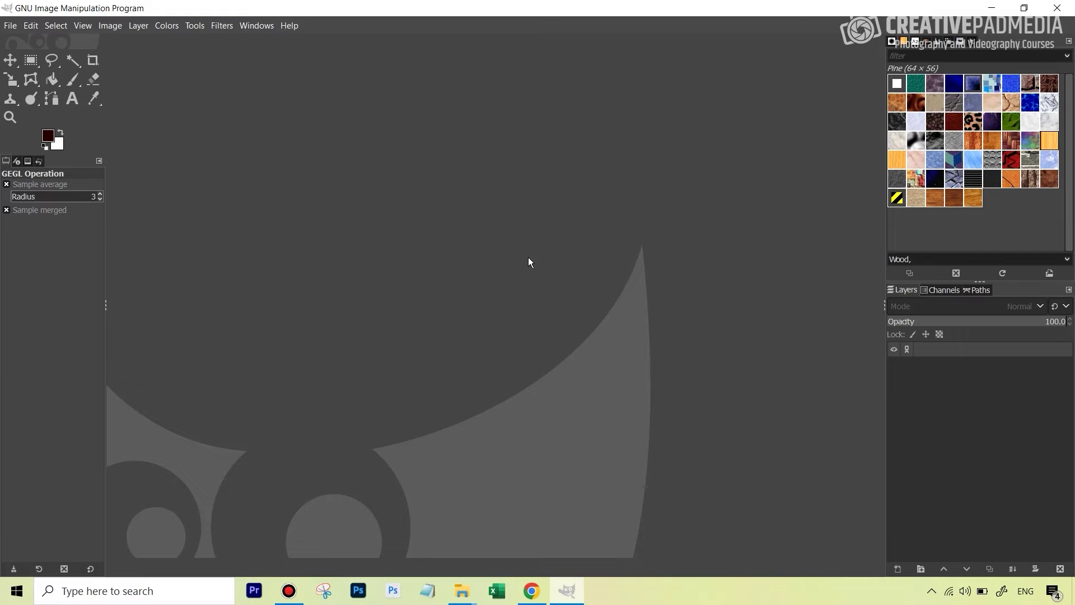
Go to darktable.org's install page and scroll to the Windows, macOS and source download links
left_click(531, 591)
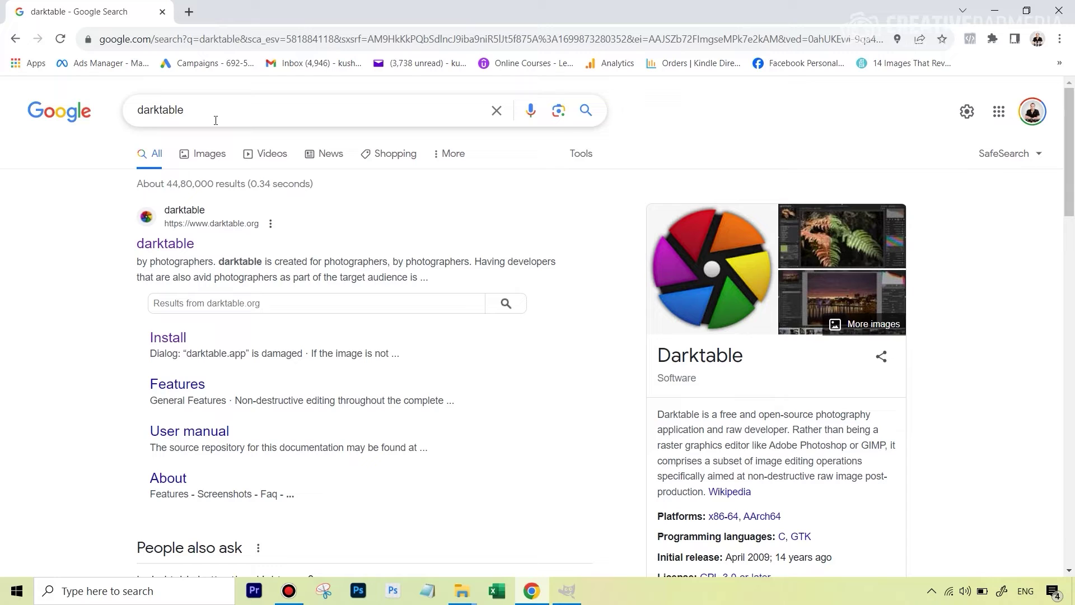
left_click(171, 244)
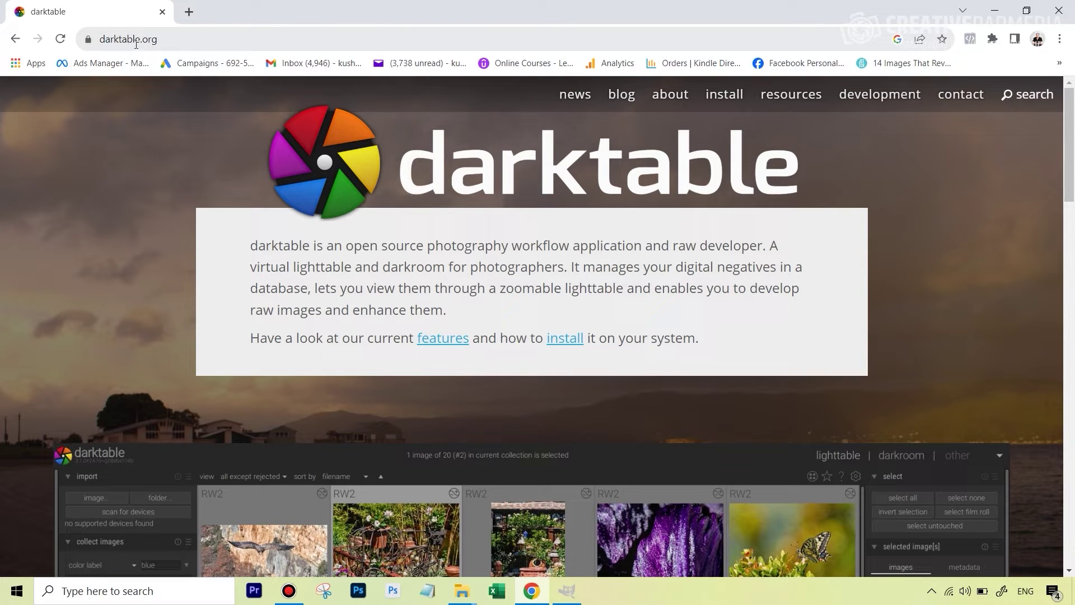
left_click(727, 96)
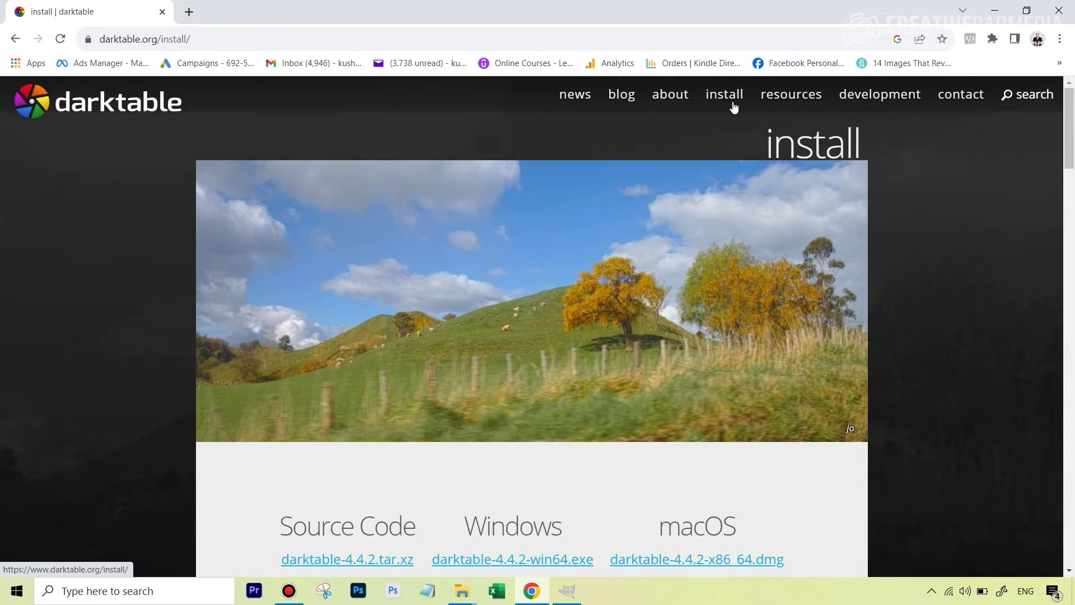
scroll(751, 280, "down", 2)
scroll(750, 276, "down", 1)
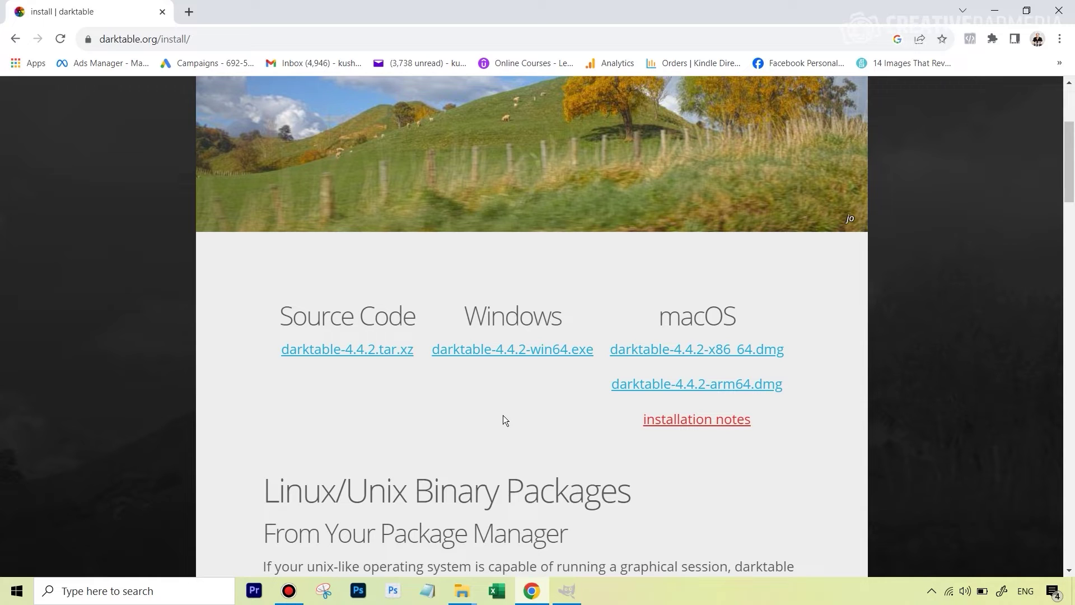
Check the 116 MB darktable-4.4.2-win64 installer in Downloads, then return to GIMP's workspace
left_click(462, 593)
left_click(570, 536)
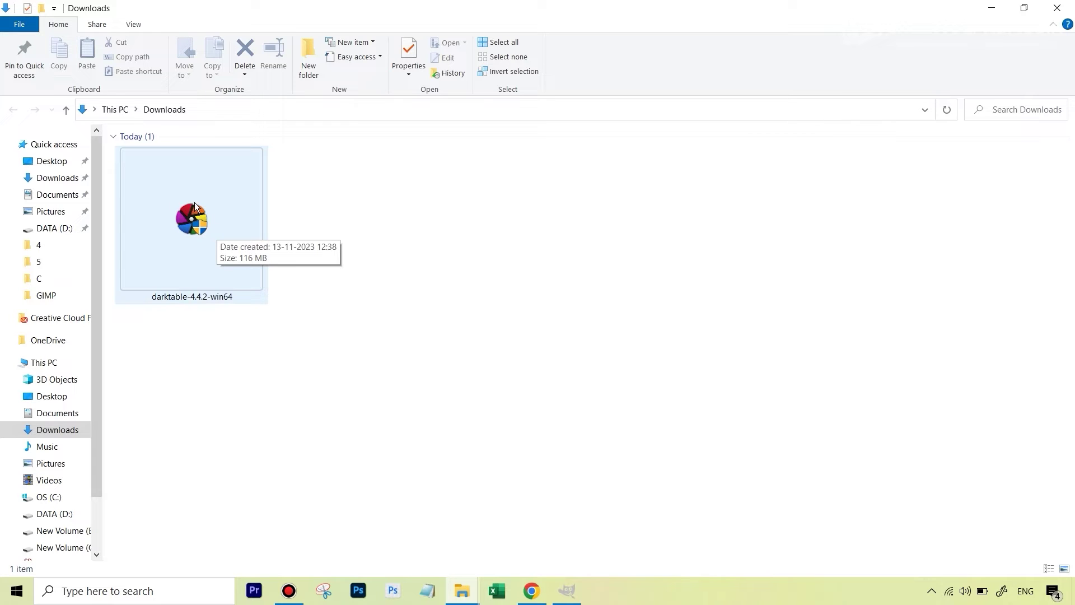
left_click(409, 280)
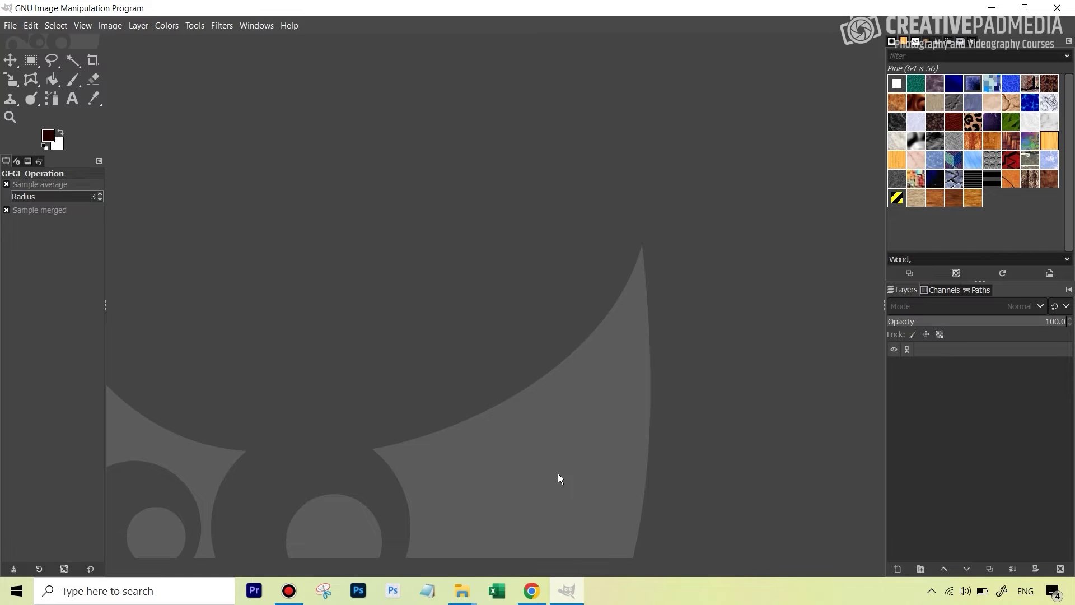
In the 1st folder, check the second DSC_0707's properties, confirming a 25.8 MB NEF raw file
left_click(462, 591)
left_click(415, 539)
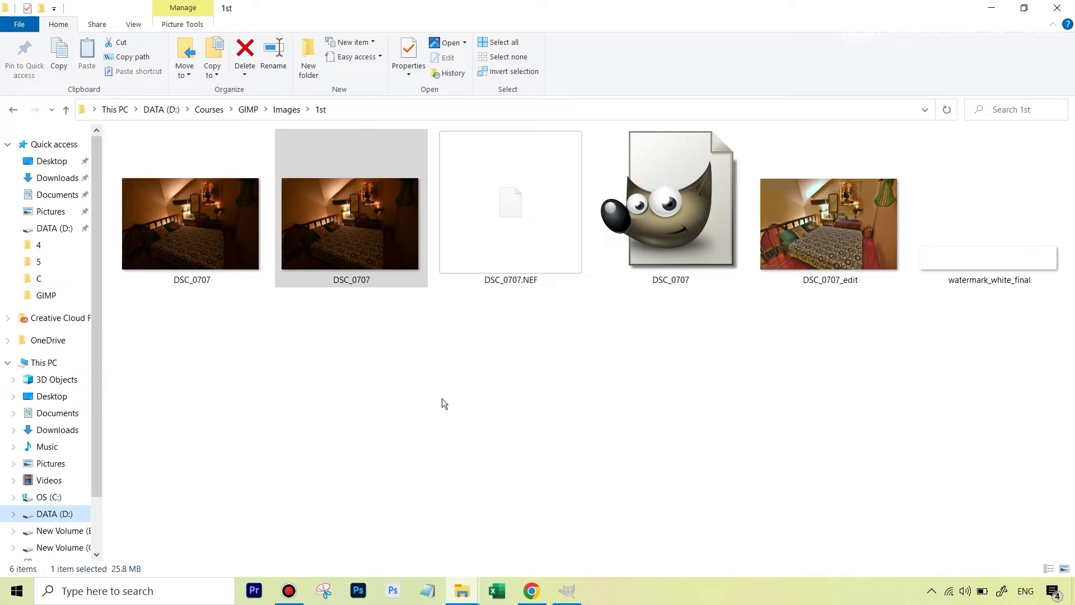
left_click(419, 336)
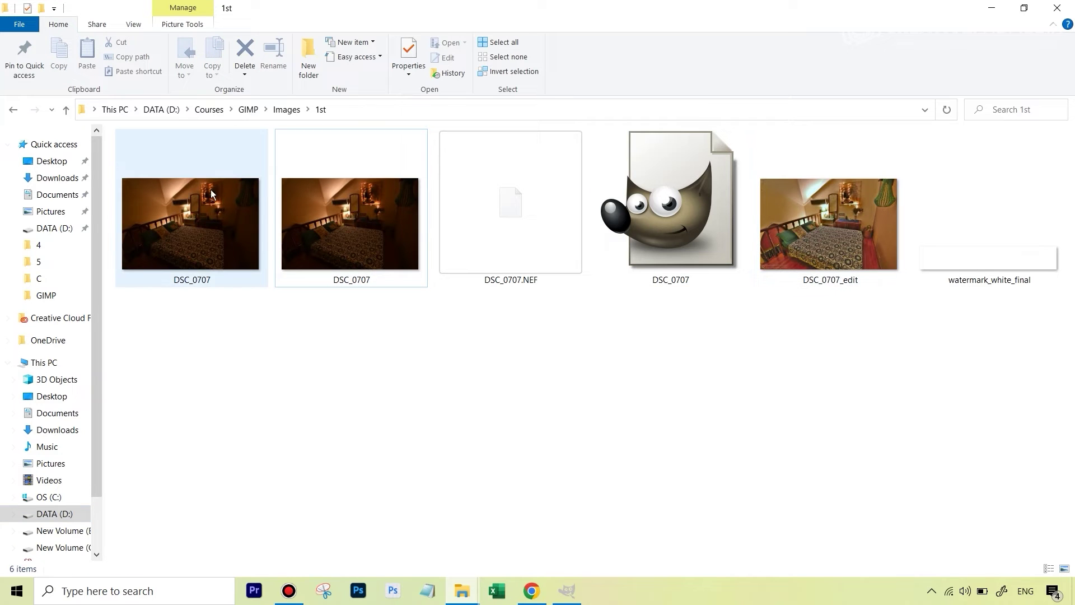
mouse_move(186, 232)
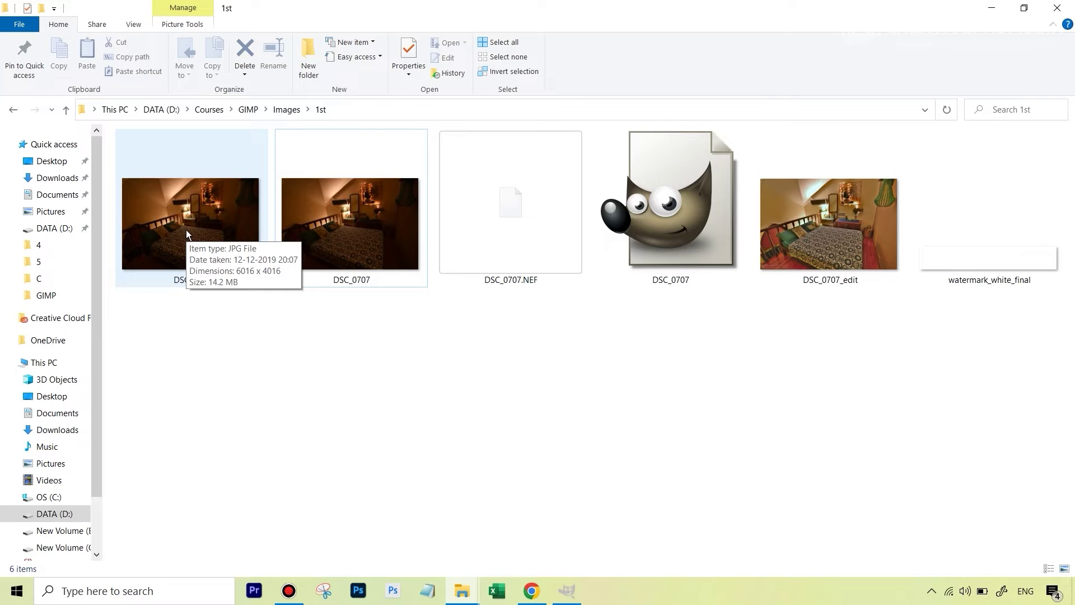
mouse_move(829, 221)
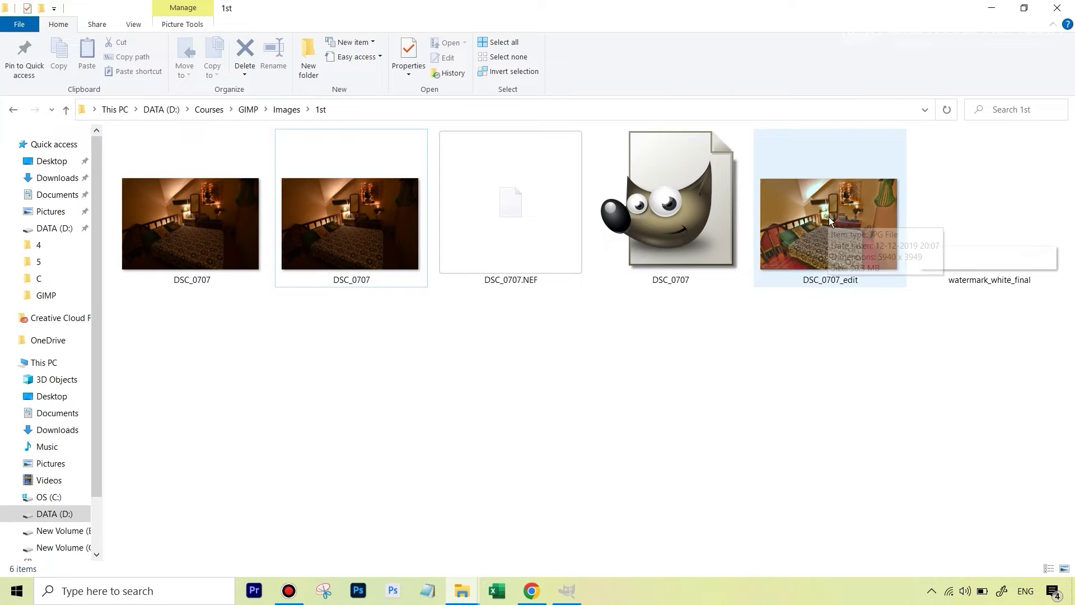
right_click(375, 231)
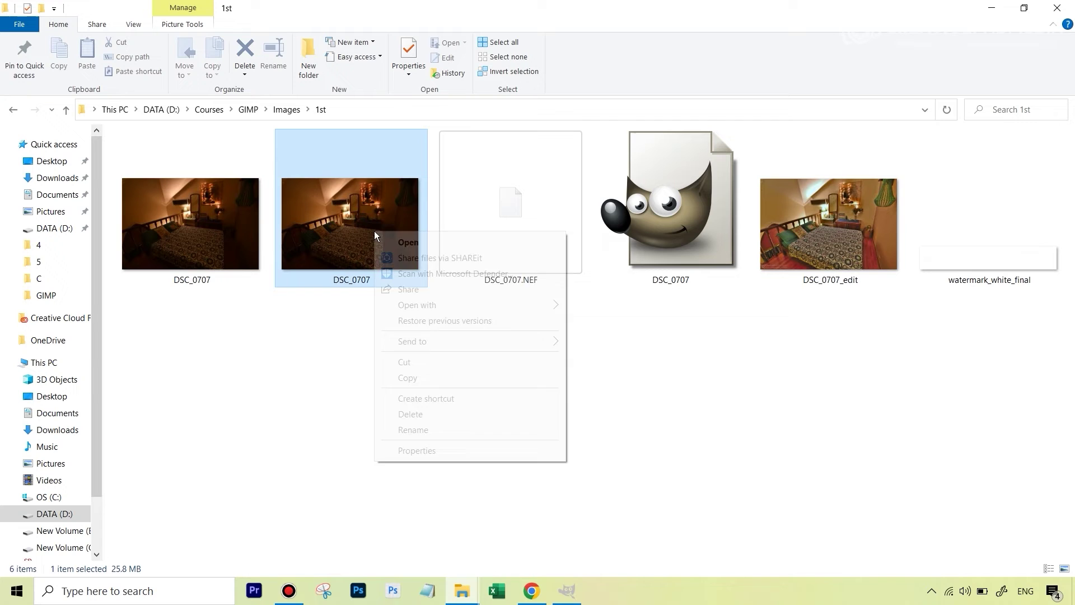
left_click(431, 451)
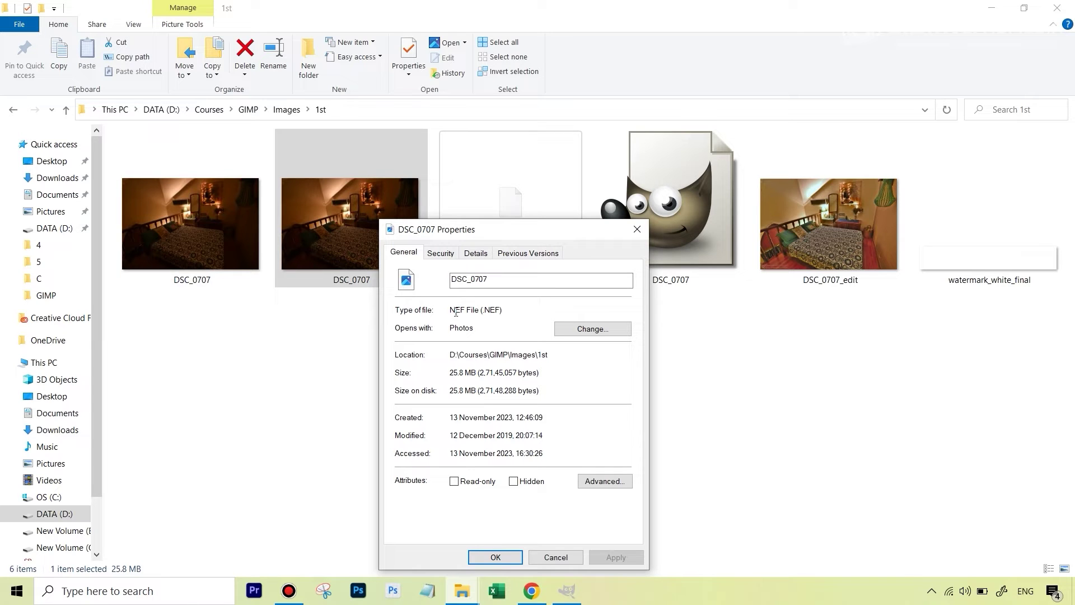
left_click(568, 556)
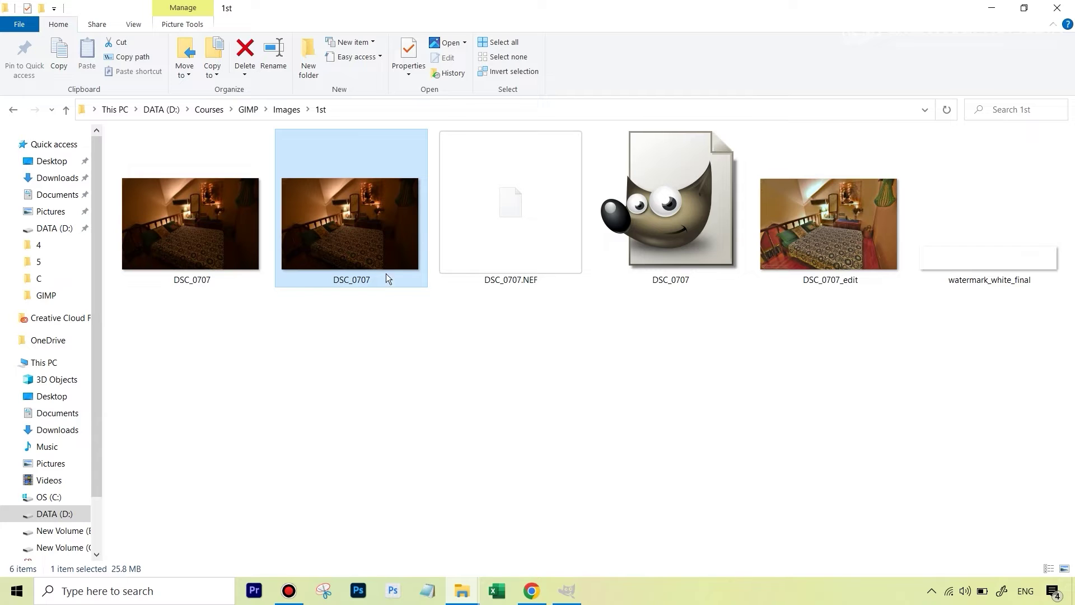
mouse_move(376, 251)
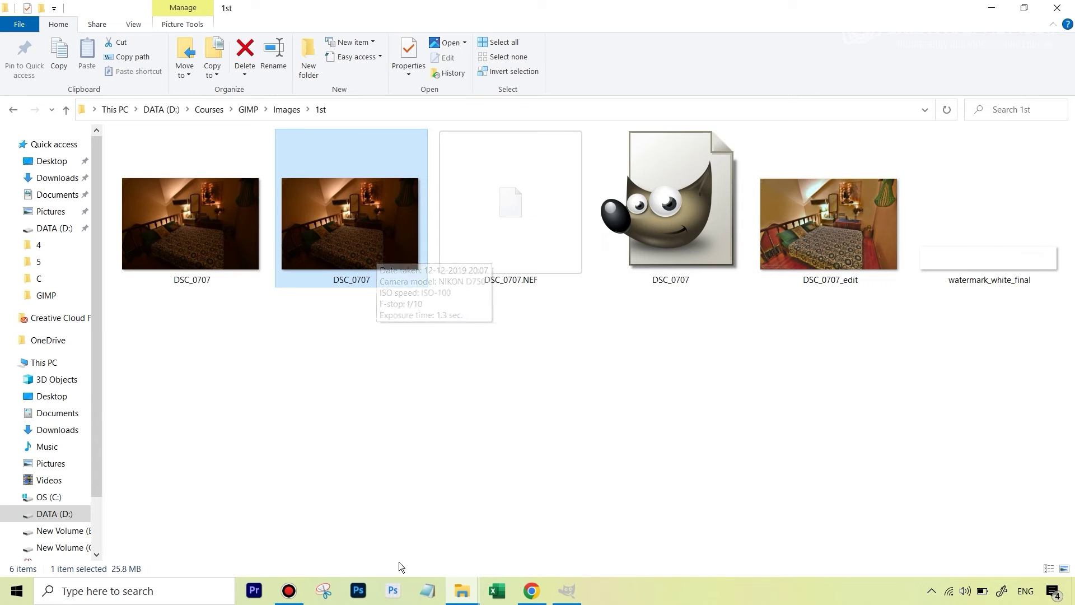
Open DSC_0707.NEF from GIMP's File > Open, loading it into darktable's darkroom
left_click(567, 590)
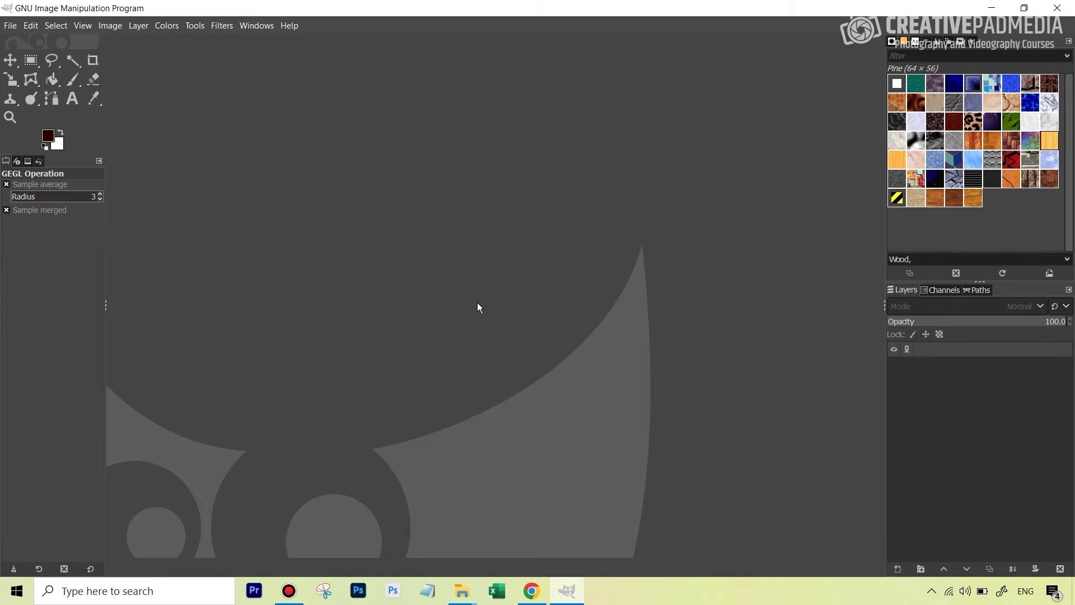
left_click(10, 25)
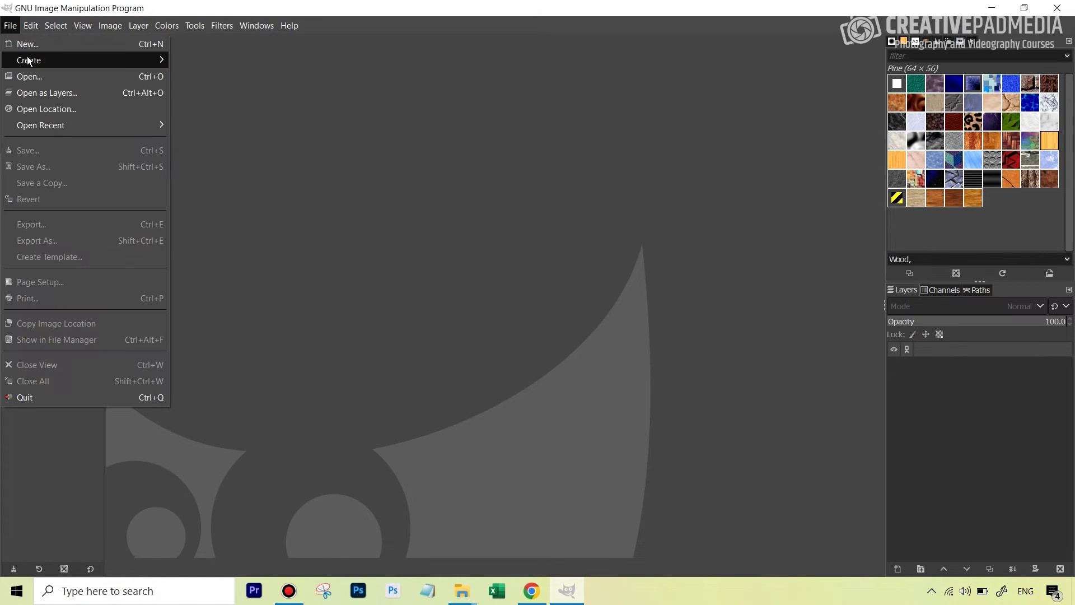
left_click(29, 76)
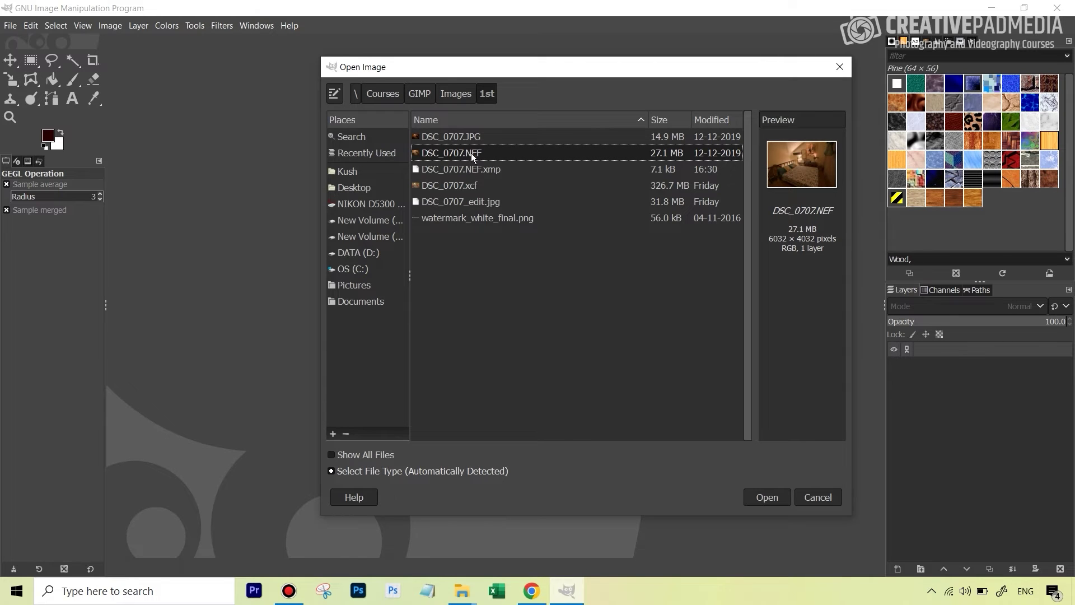
left_click(776, 499)
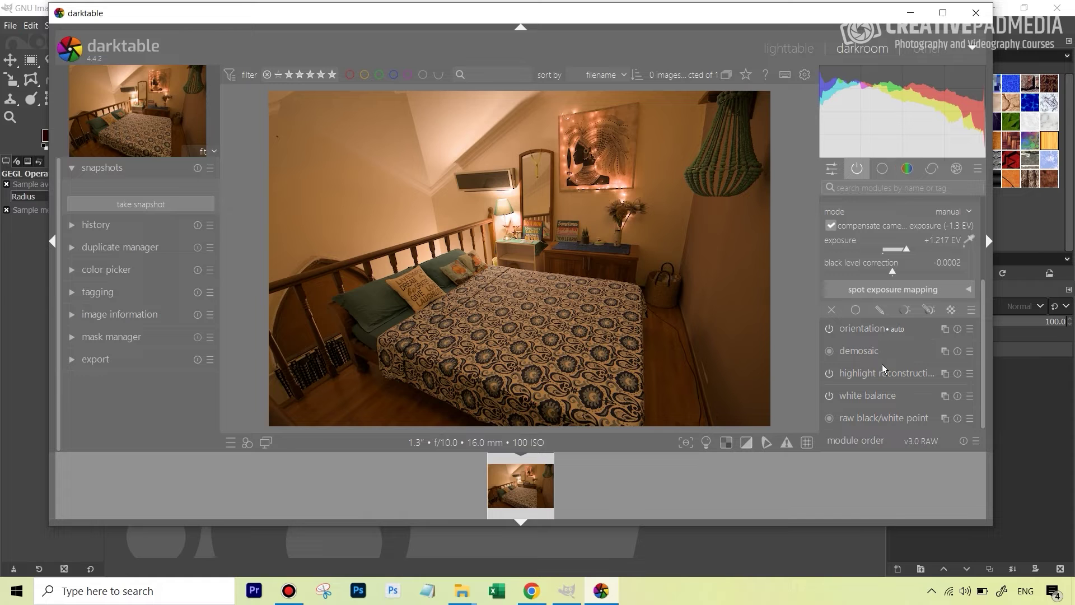
In darktable's exposure module, lower exposure from +1.217 EV to +0.471 EV
left_click(883, 169)
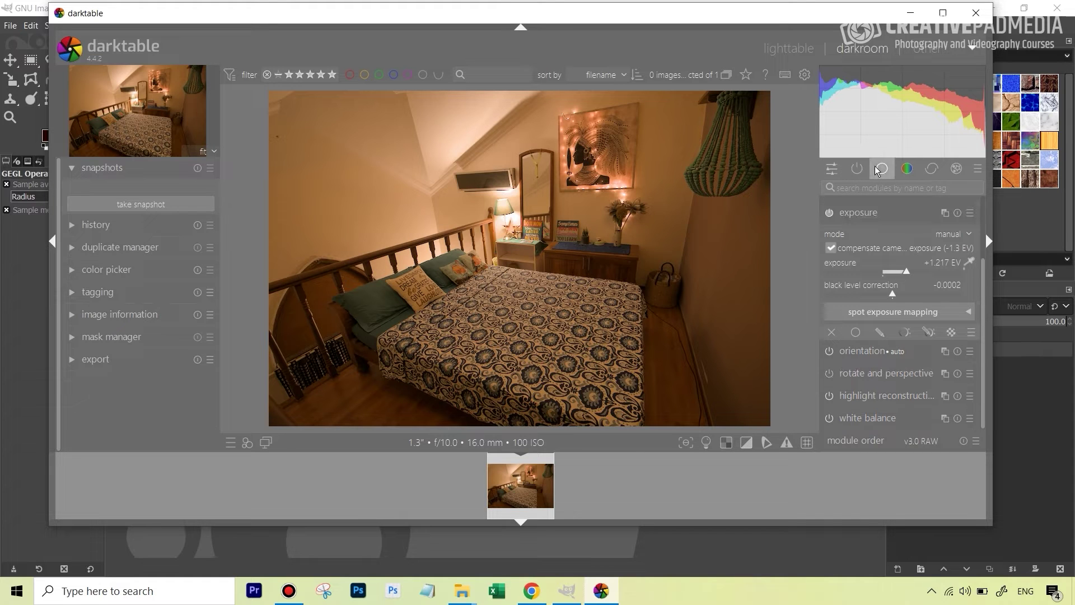
left_click(858, 170)
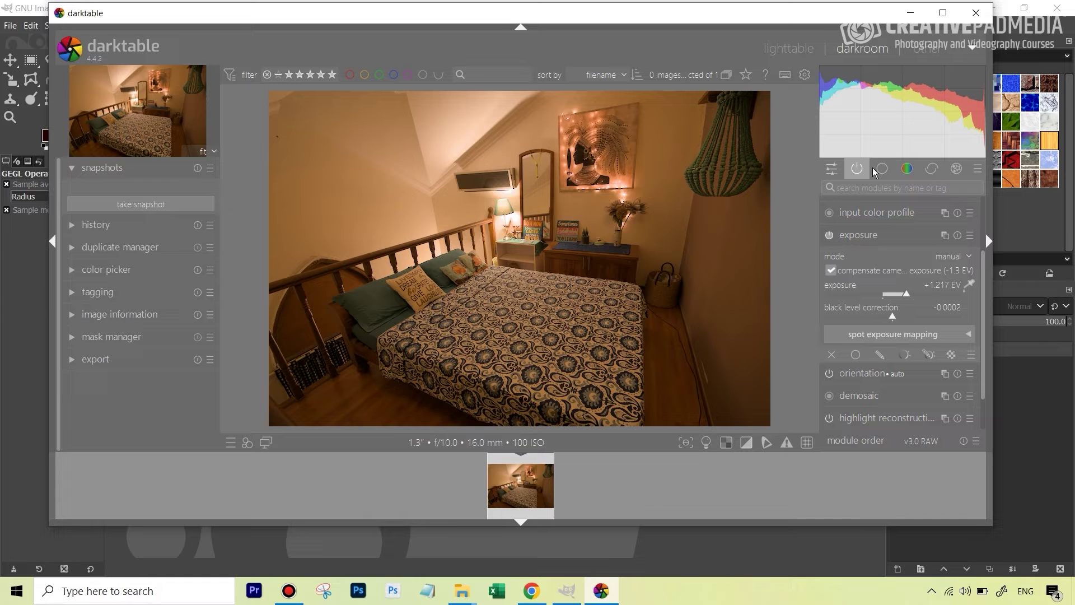
left_click(868, 242)
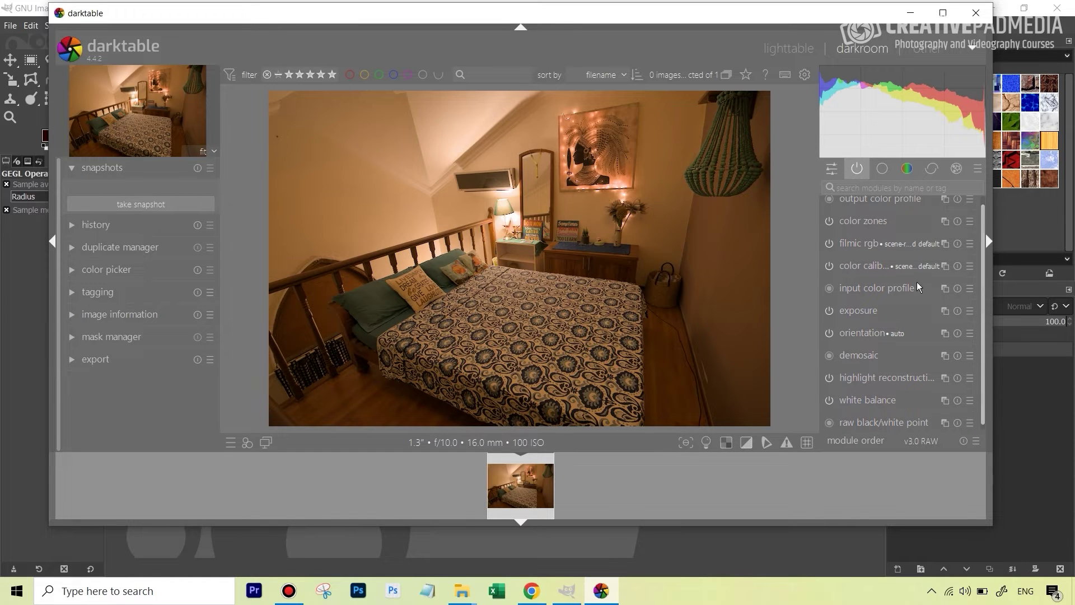
left_click(890, 305)
left_click_drag(914, 272, 897, 270)
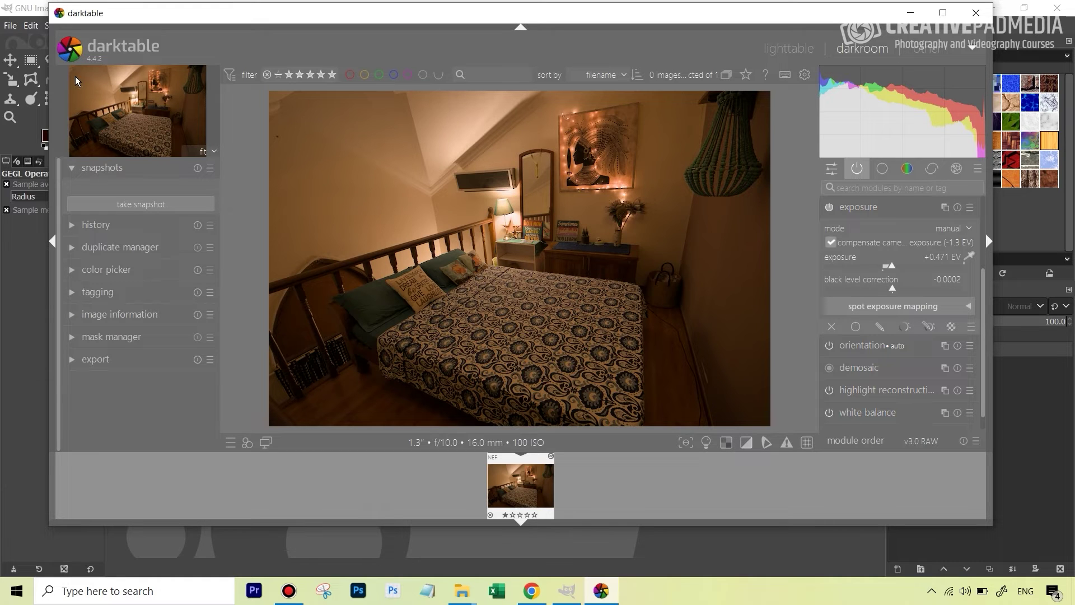
Close darktable and convert the imported 6032×4032 image to GIMP's built-in linear sRGB profile
left_click(977, 19)
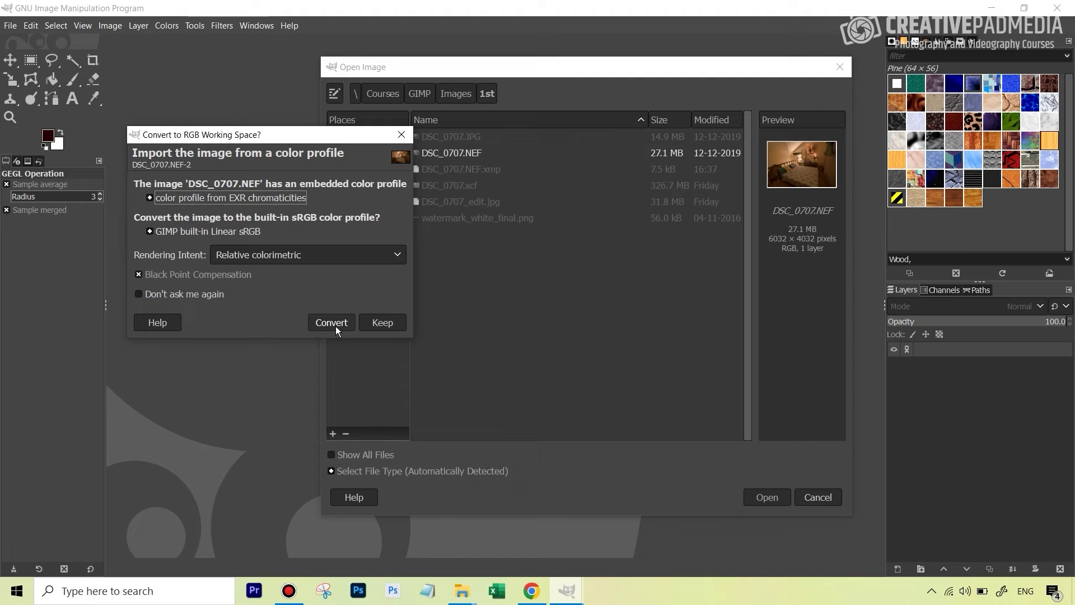
left_click(335, 324)
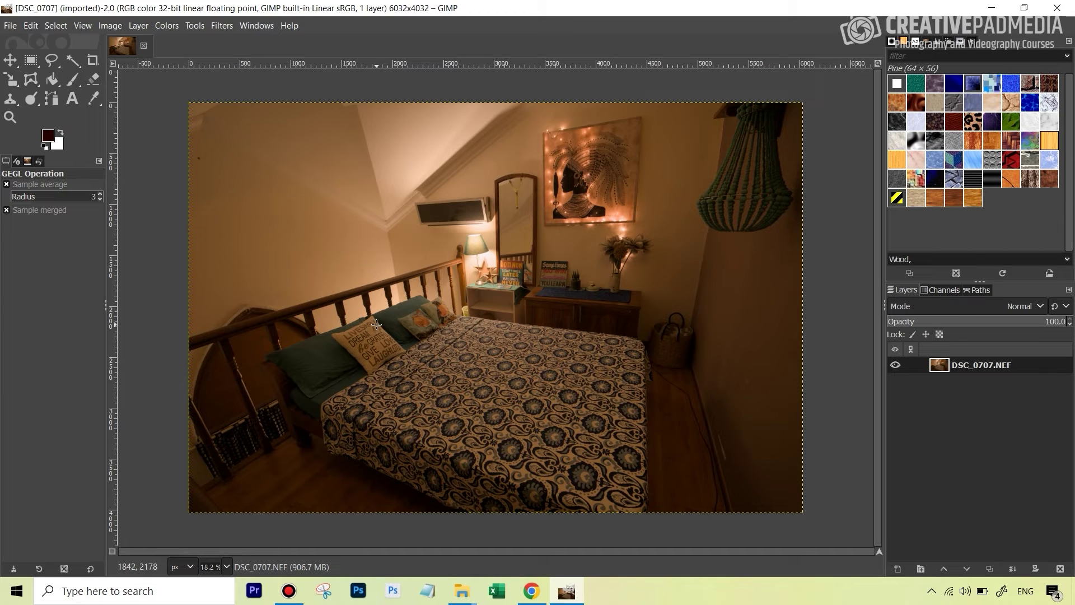
scroll(376, 324, "up", 1)
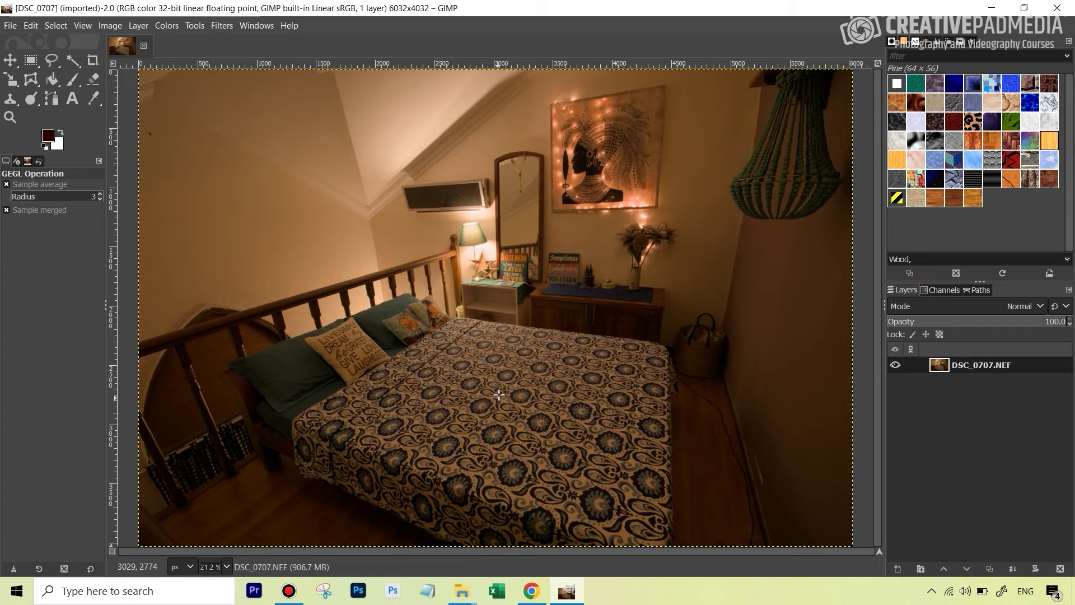
Apply Colors > Shadows-Highlights with the Shadows amount set to 27.78
left_click(167, 26)
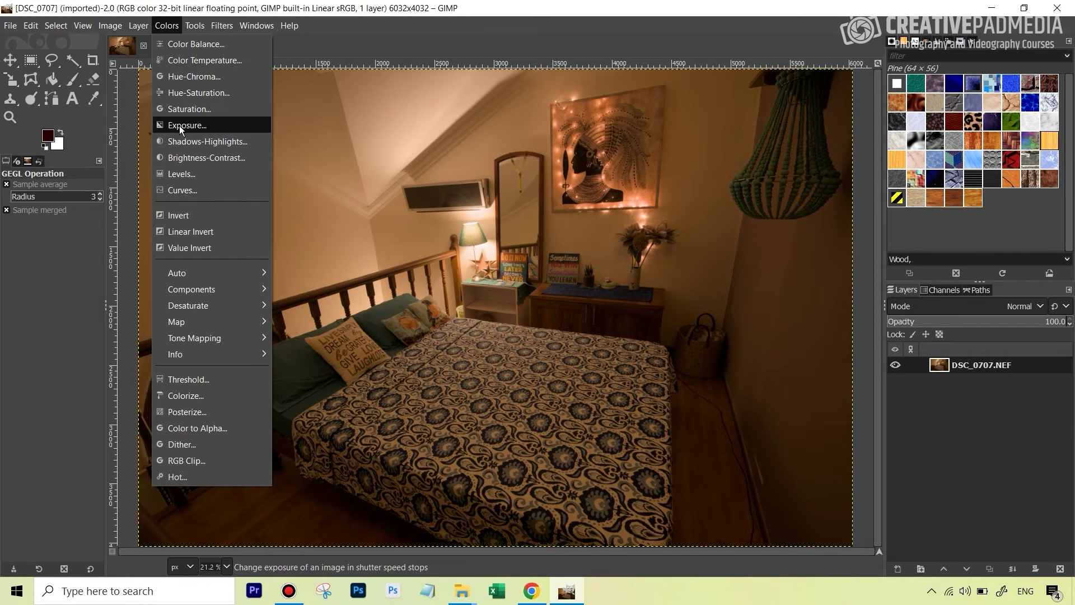
left_click(219, 143)
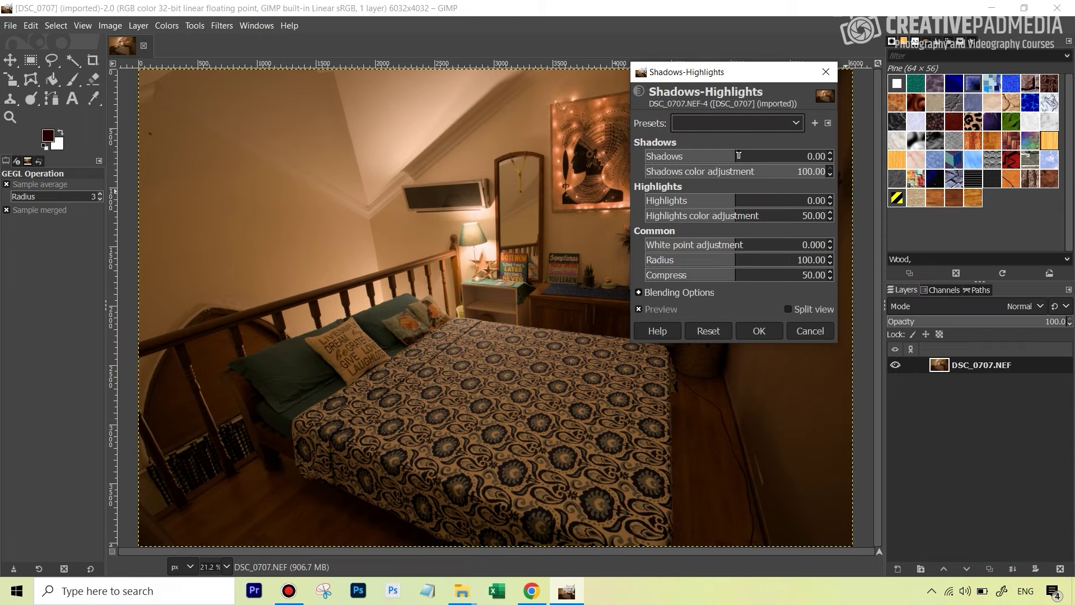
left_click_drag(738, 156, 783, 152)
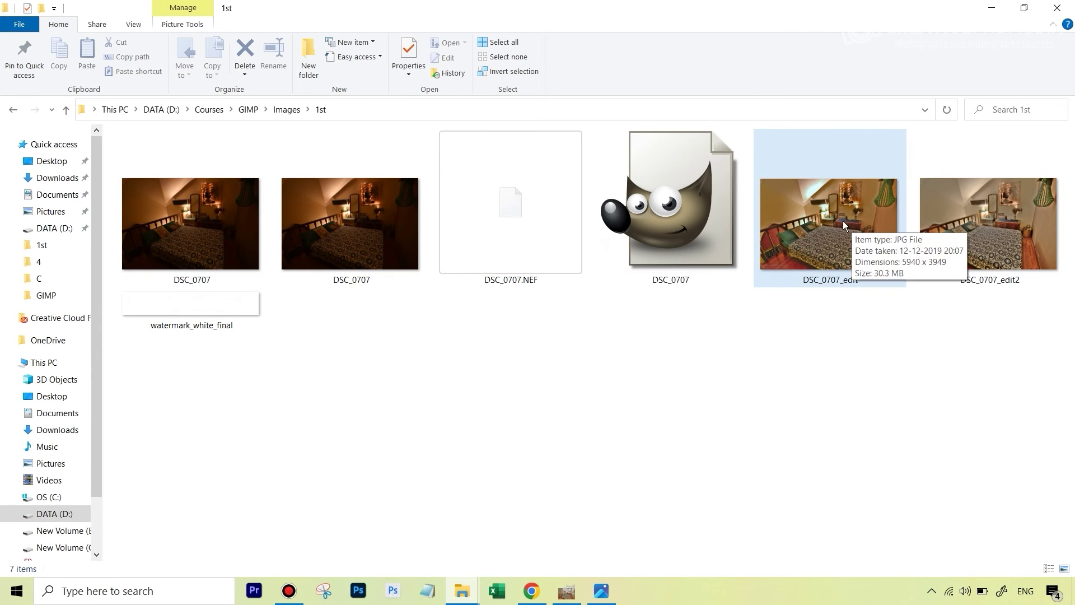
Select the earlier DSC_0707_edit JPEG in the 1st folder to view it in Photos
left_click(821, 219)
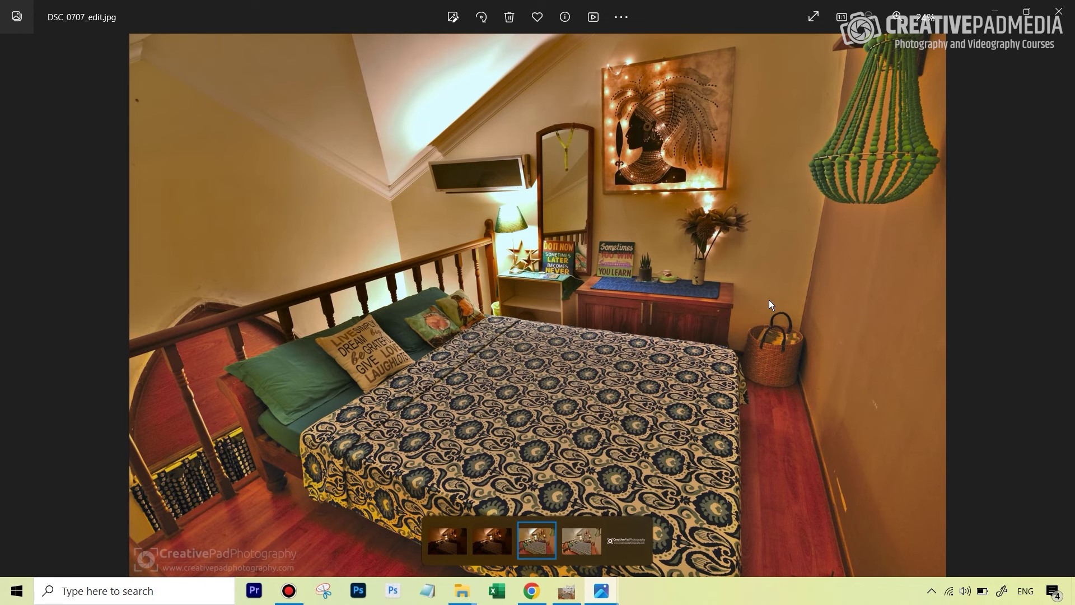
key("Right")
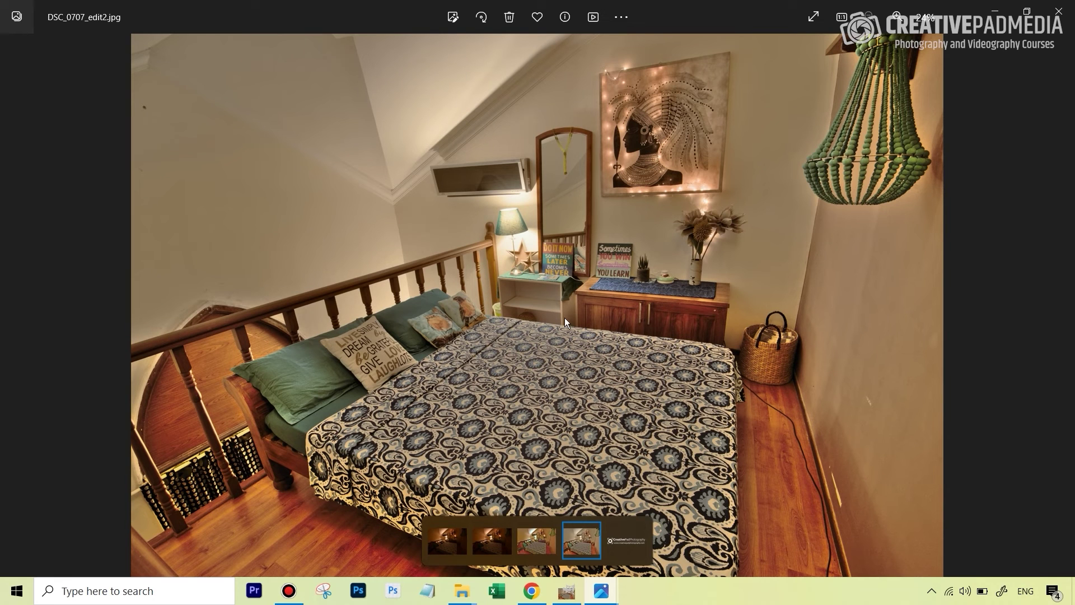
key("Left")
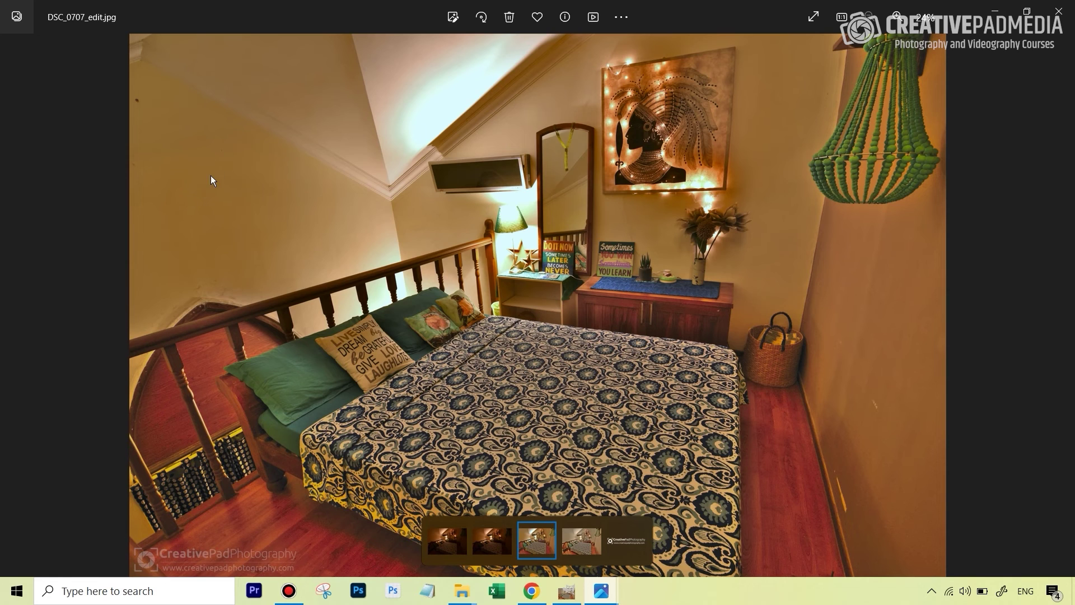
key("Right")
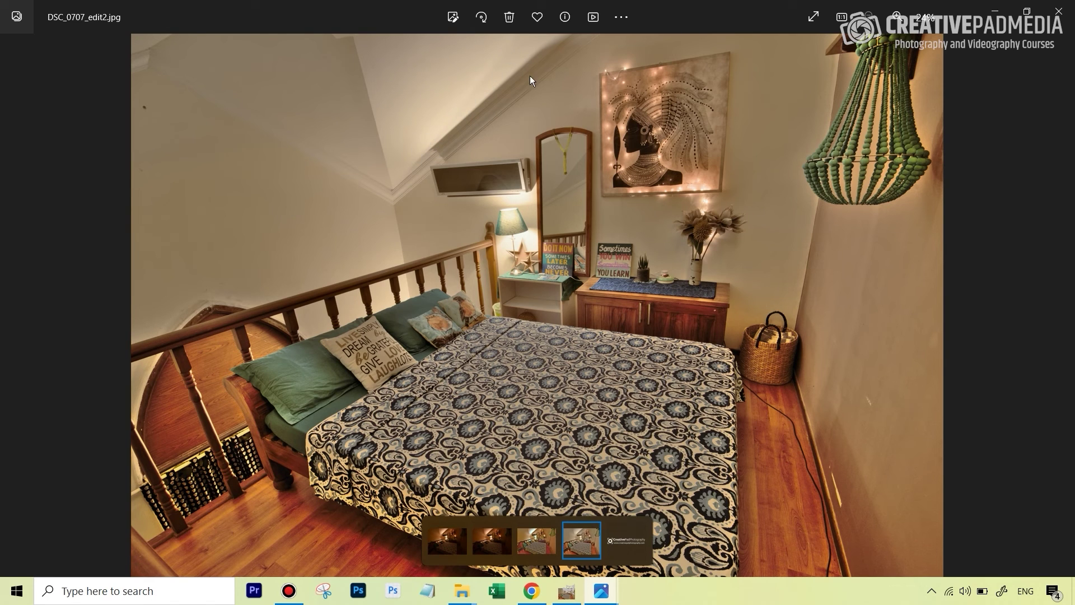
key("Left")
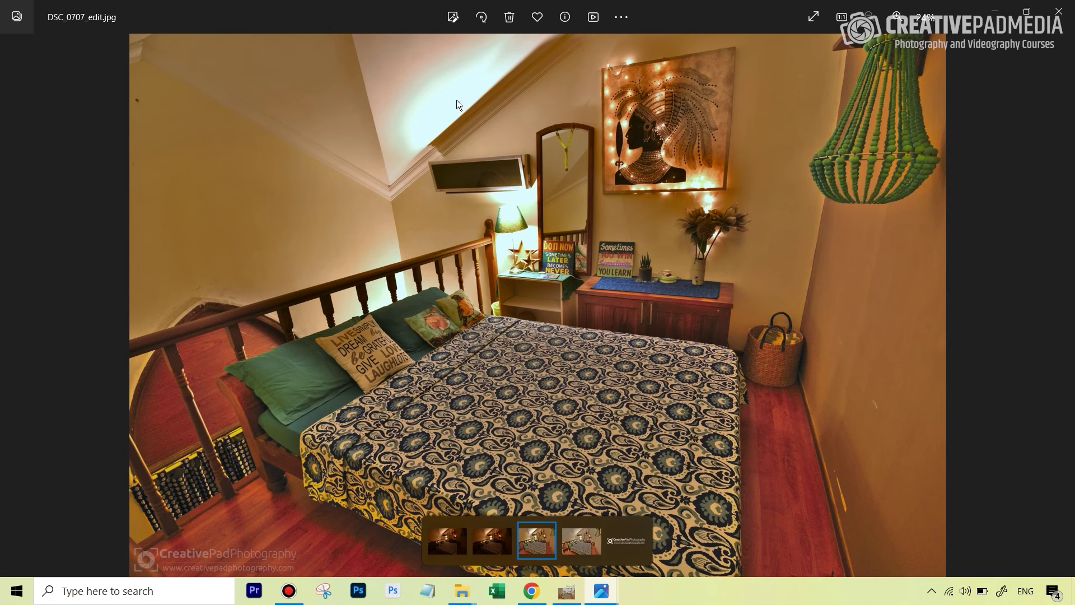
key("Right")
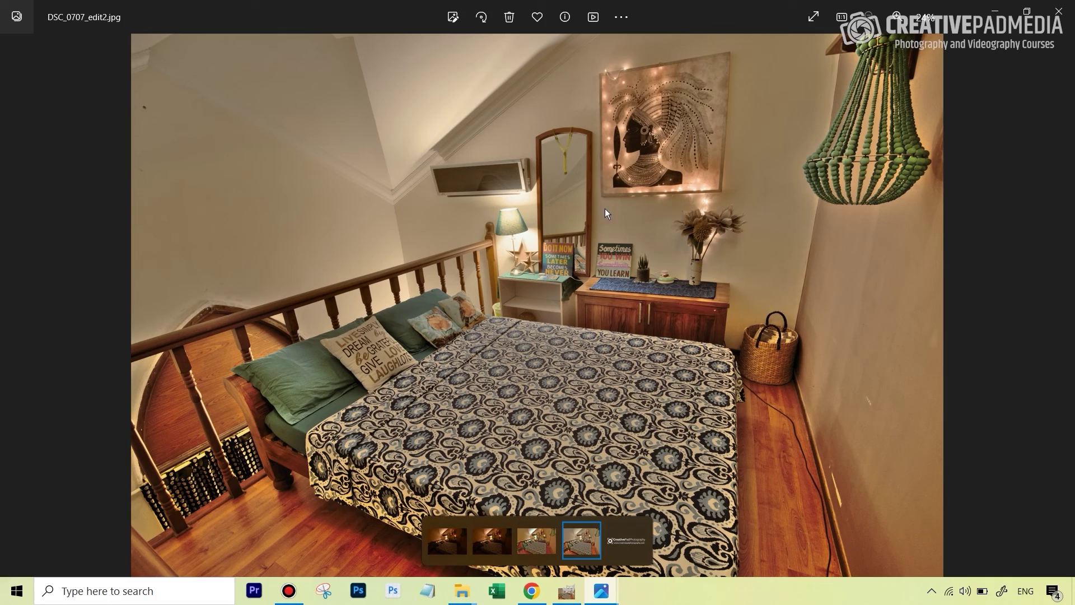
key("Left")
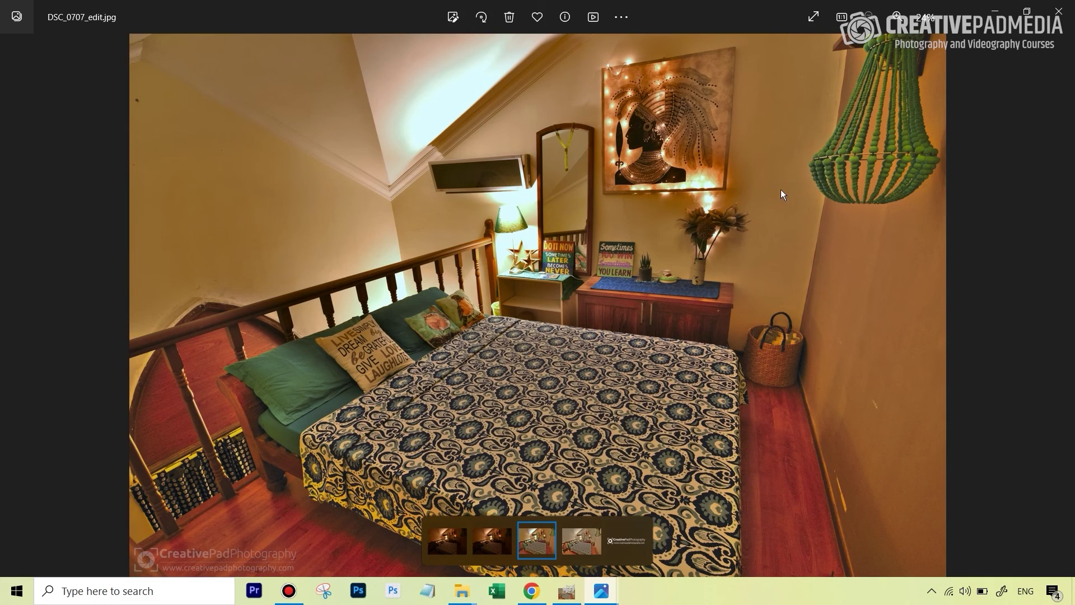
Zoom into DSC_0707_edit to inspect the lit painting and mirror, then close Photos
scroll(243, 167, "up", 5)
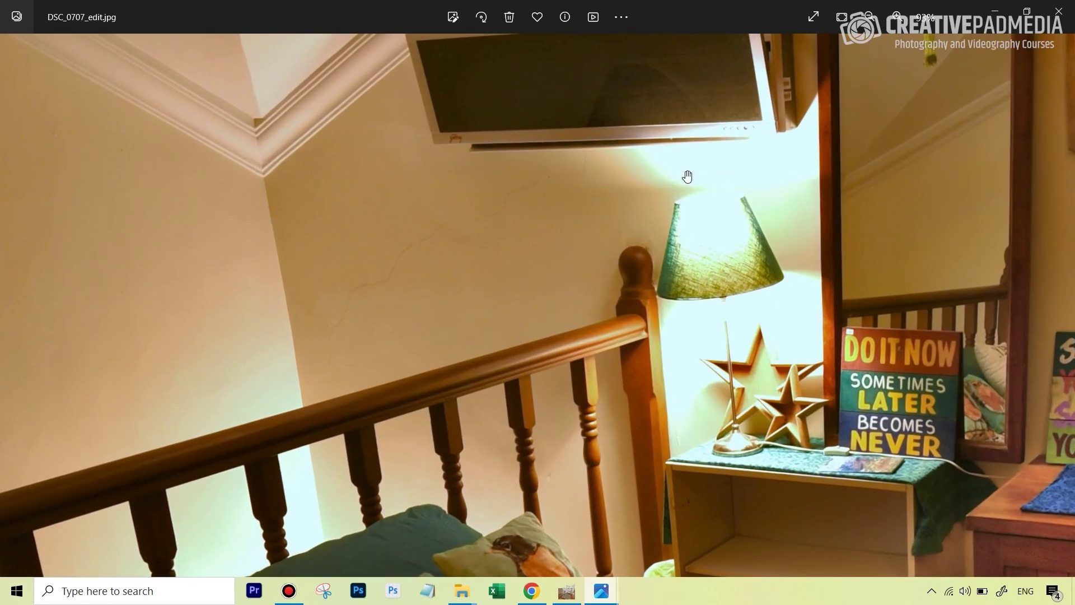
left_click_drag(686, 175, 113, 289)
mouse_move(420, 196)
left_mouse_down()
mouse_move(415, 276)
mouse_move(315, 360)
mouse_move(222, 400)
left_mouse_up()
scroll(757, 258, "up", 5)
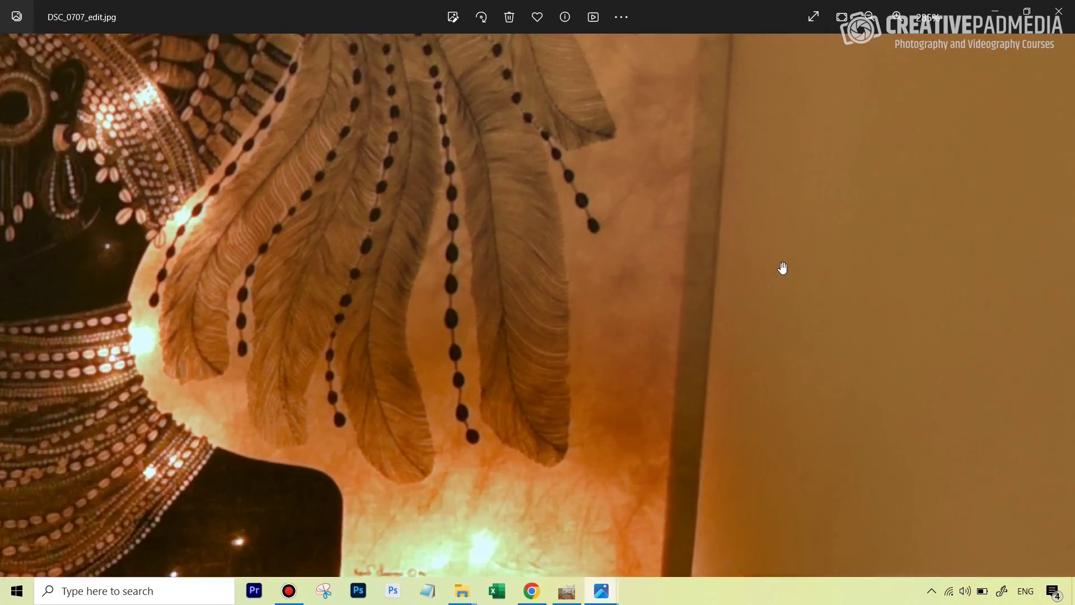
scroll(577, 235, "down", 4)
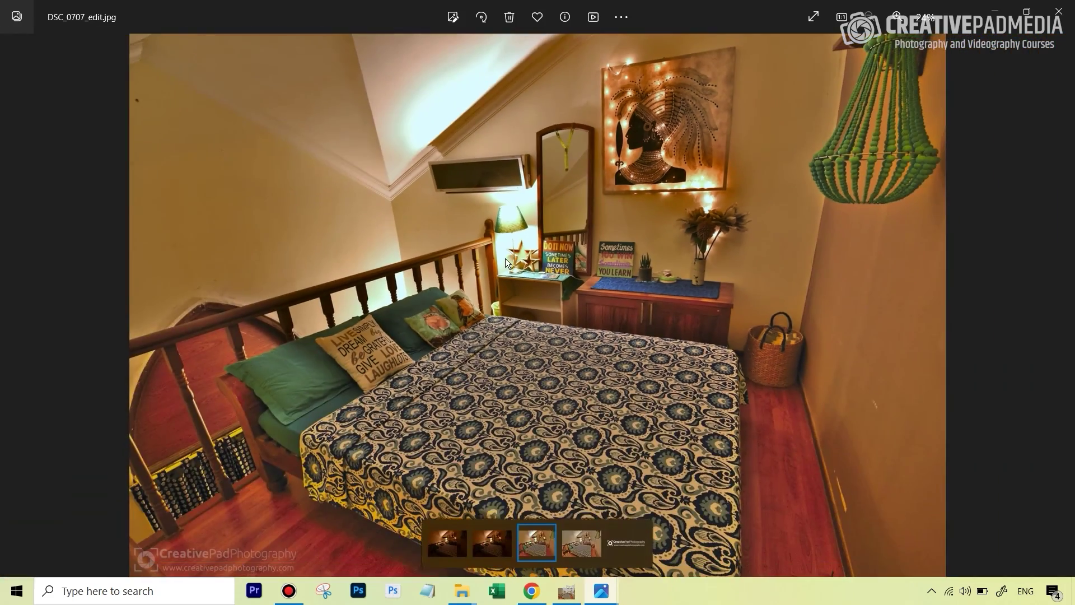
left_click(1067, 6)
Open DSC_0707_edit2, inspect the painting and flowers up close, then zoom back out to fit
double_click(987, 210)
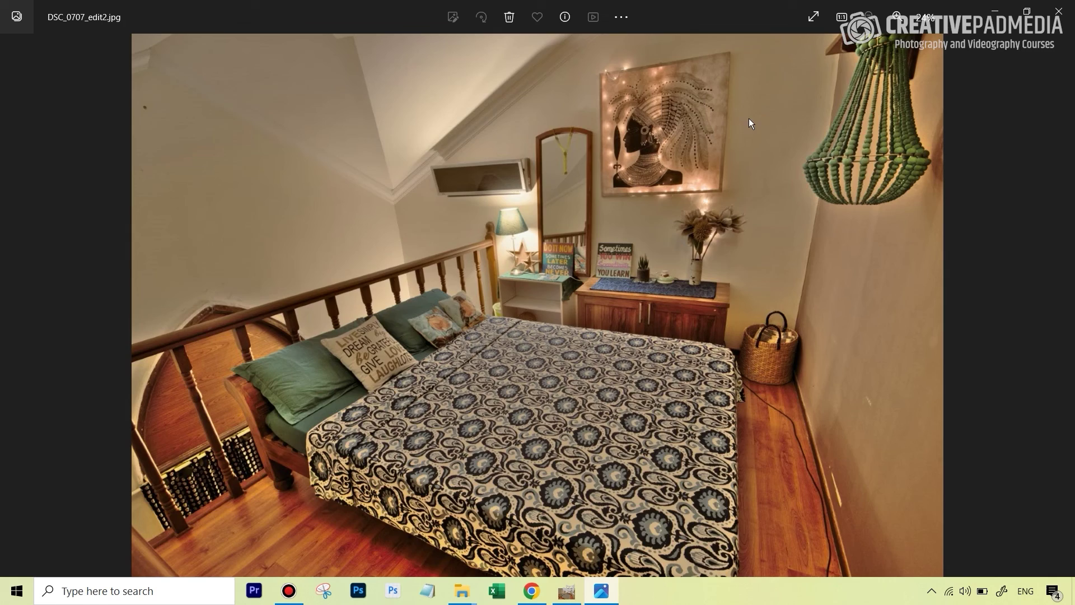
scroll(751, 122, "up", 5)
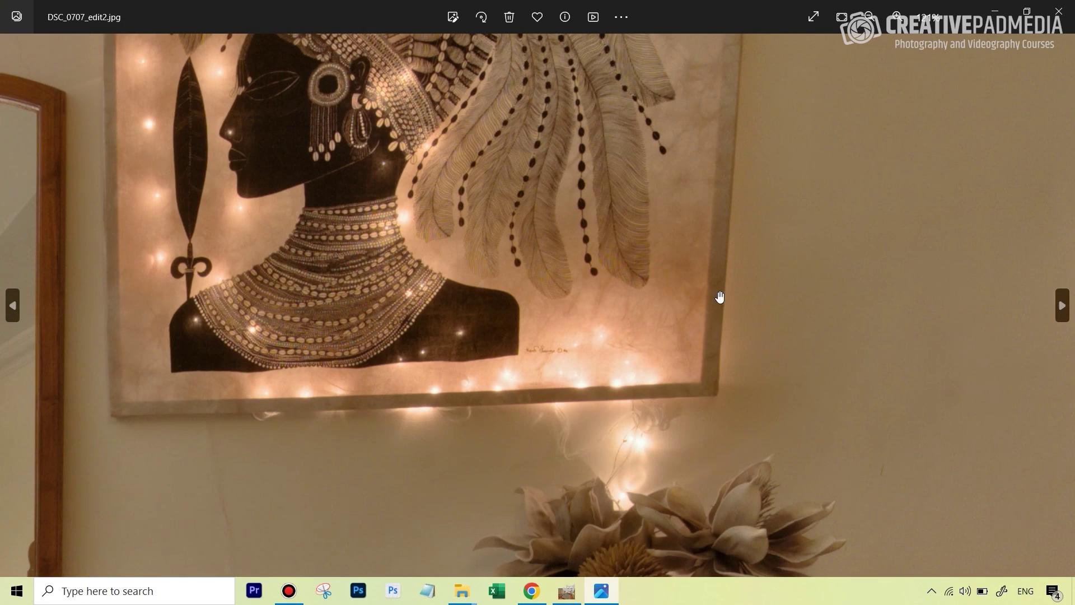
scroll(751, 278, "up", 3)
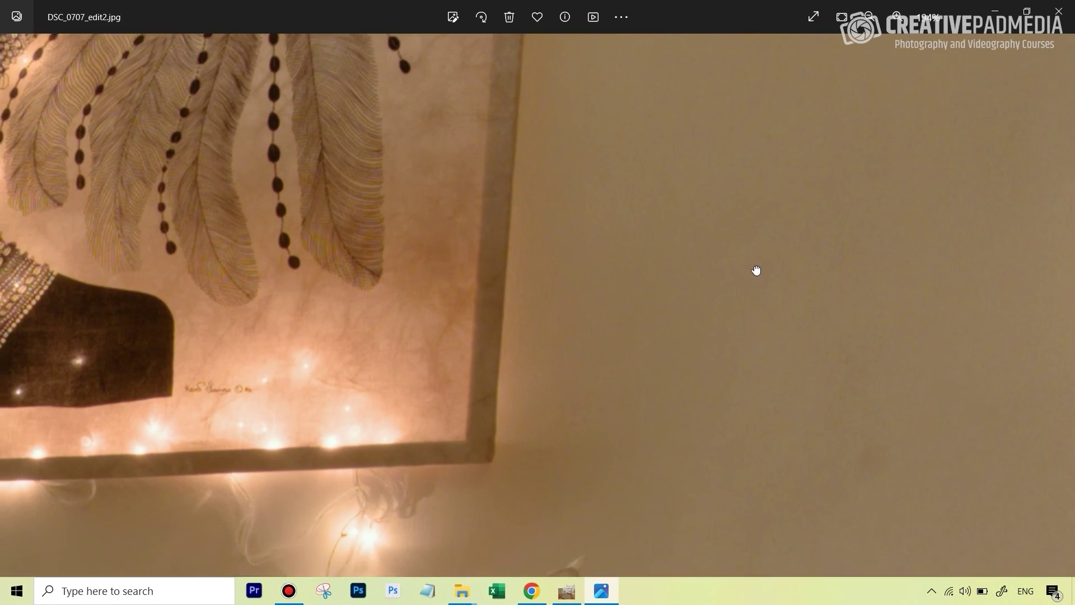
left_click_drag(756, 270, 775, 127)
scroll(747, 205, "up", 3)
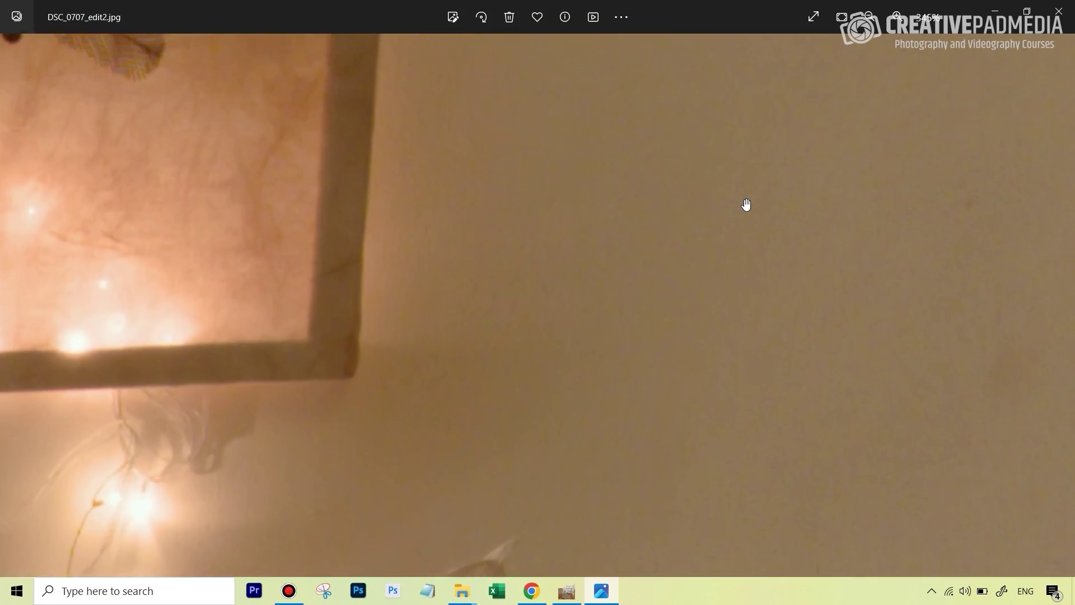
scroll(746, 204, "down", 10)
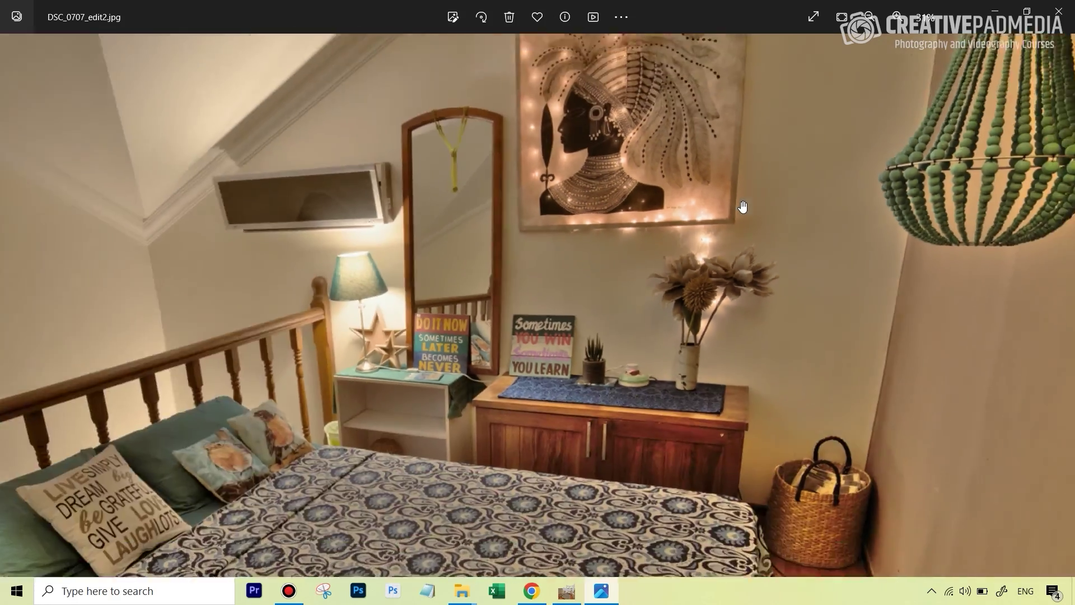
scroll(743, 207, "down", 2)
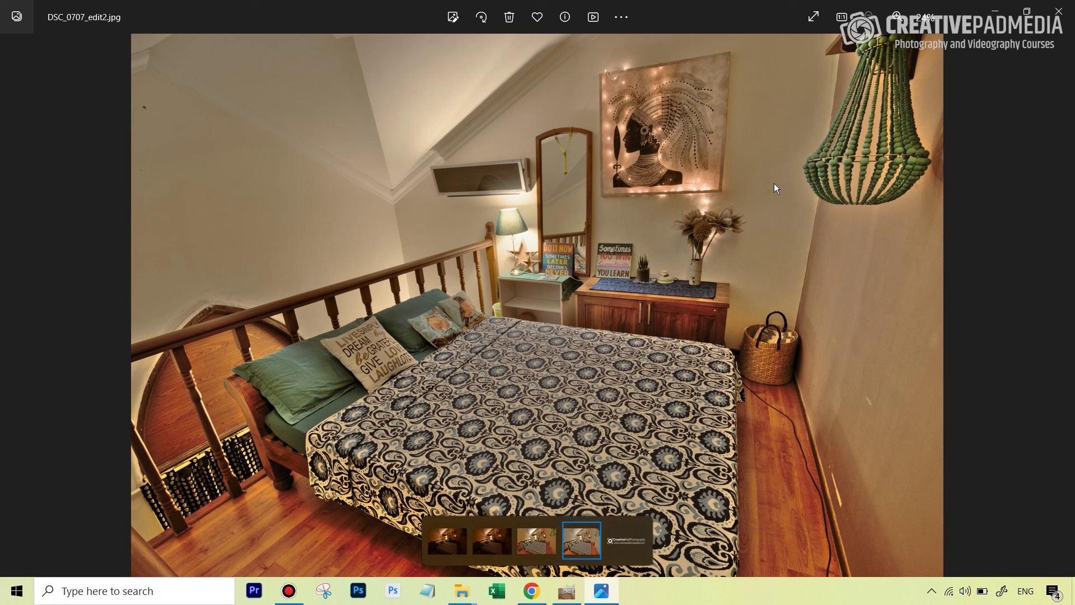